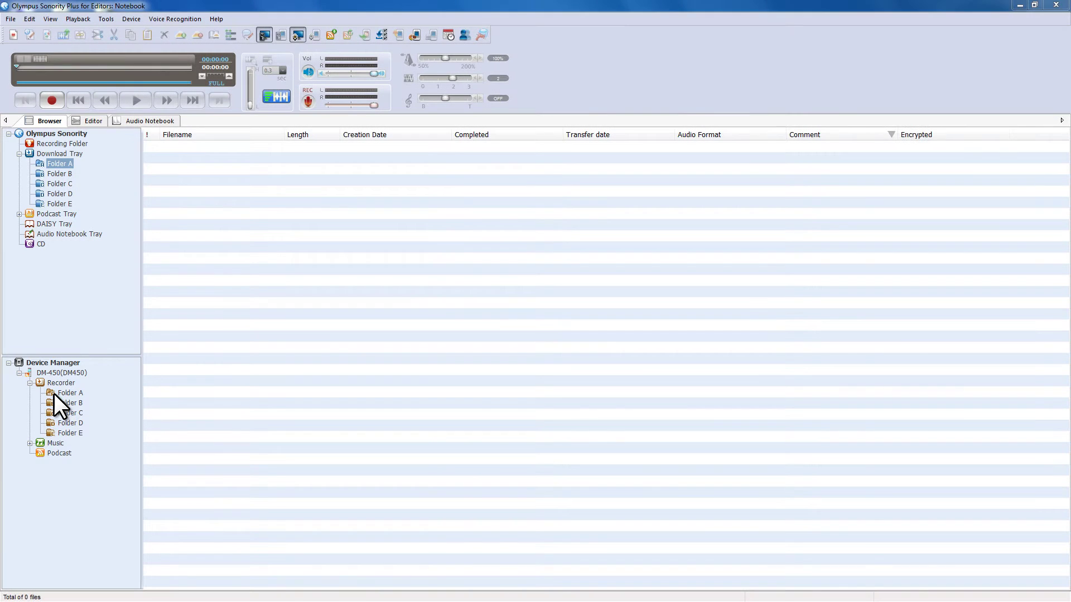
Download the recorder's Folder A (DM670001.mp3) to the Download Tray, then view the Device menu's download commands
left_click(54, 393)
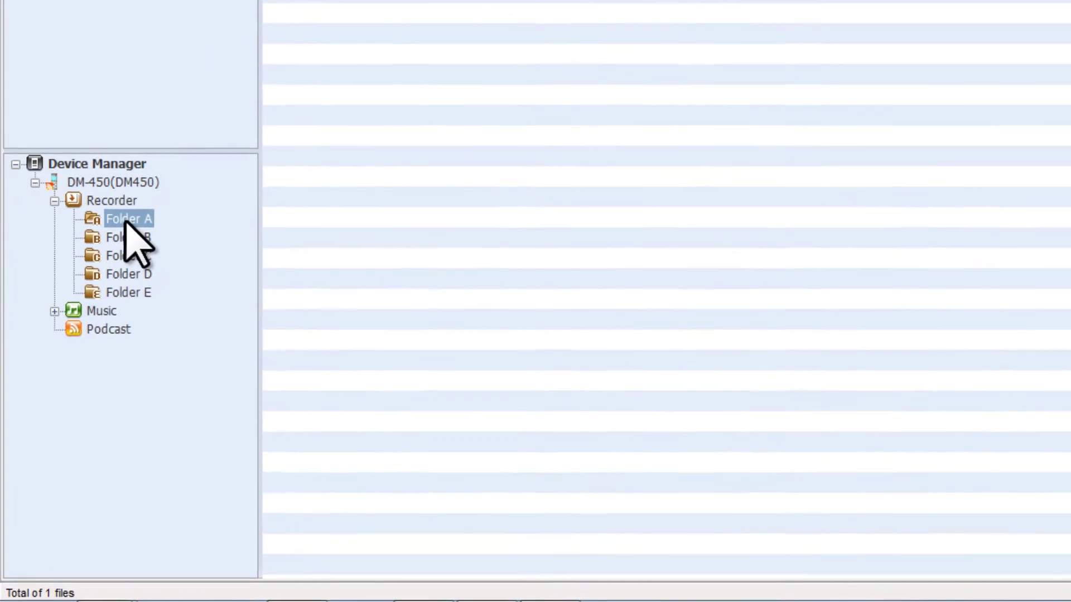
right_click(69, 393)
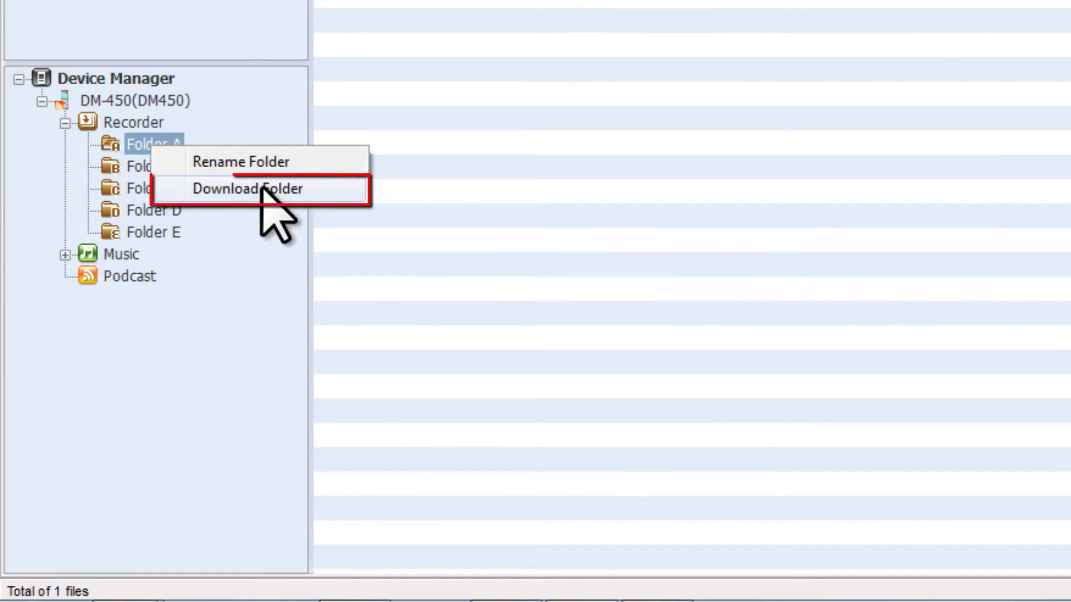
left_click(294, 451)
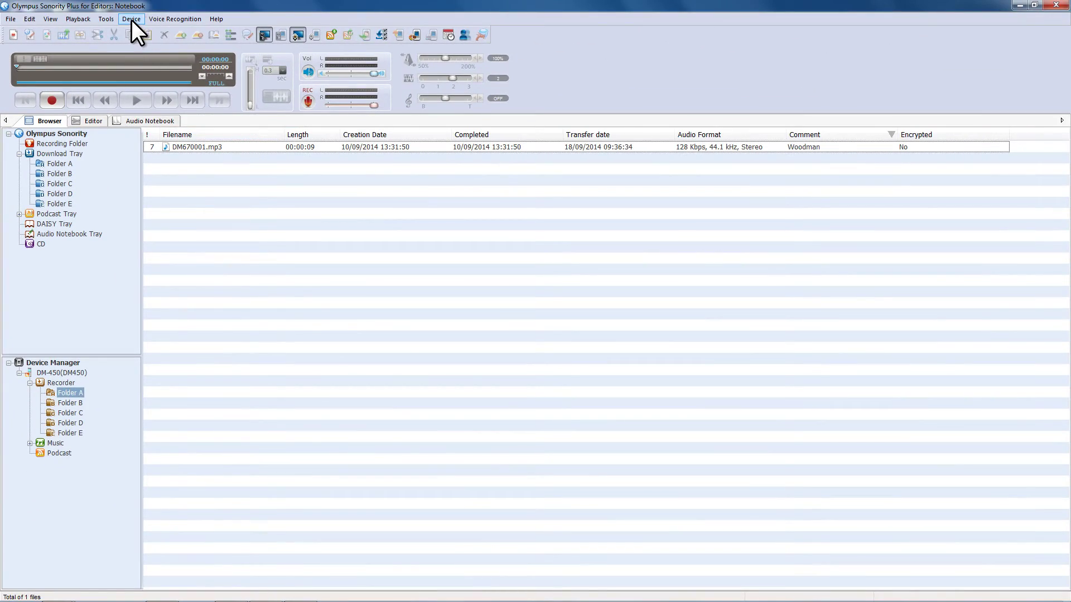
left_click(131, 19)
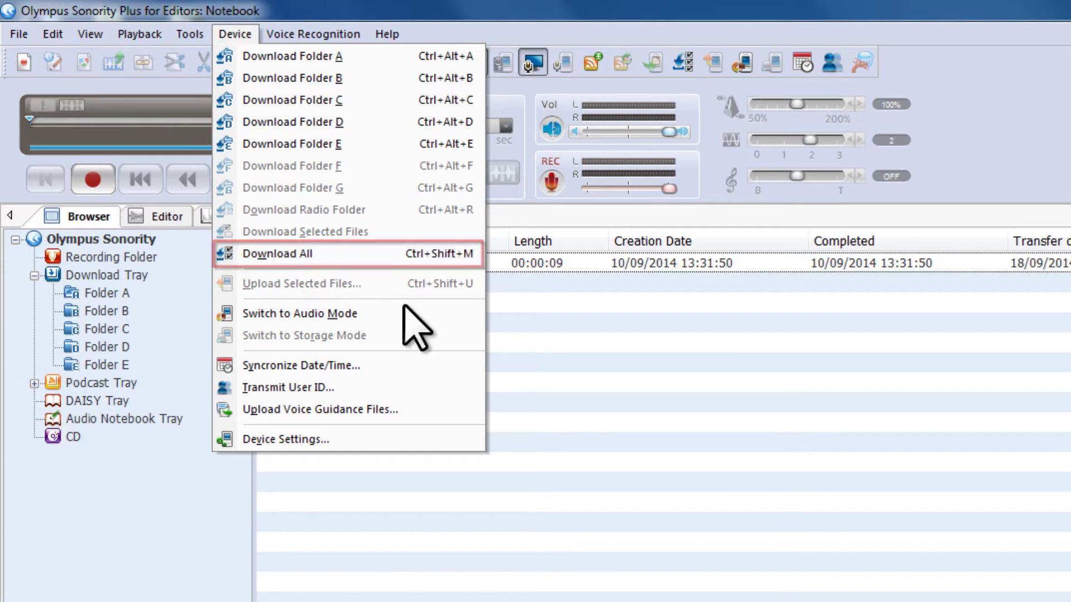
Drag DM670001.mp3 into Download Tray Folder A, check the copy, then return to the recorder's Folder A
left_click(561, 453)
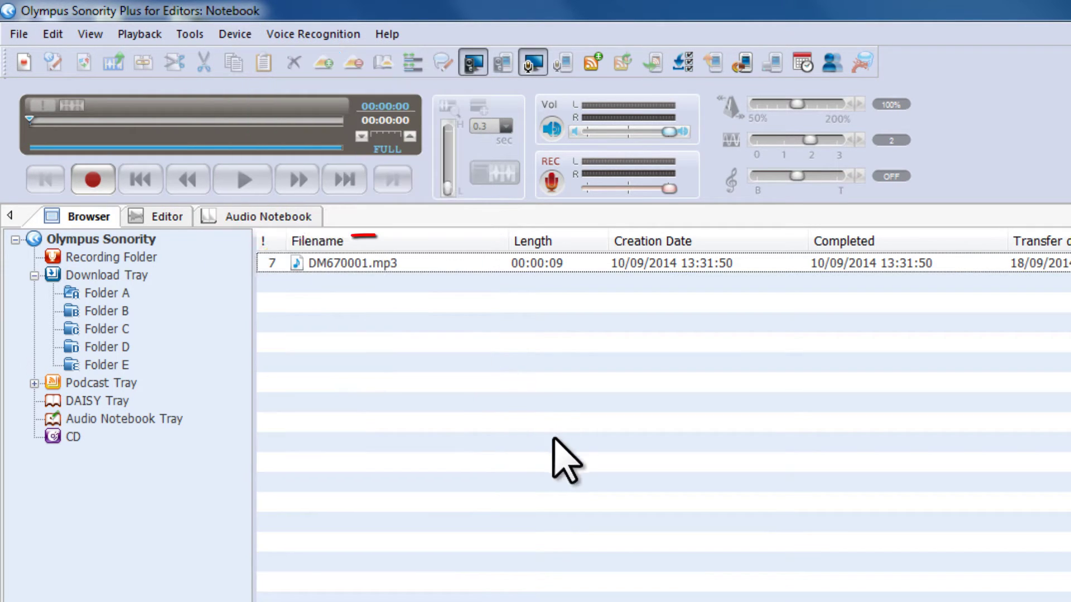
left_click(338, 264)
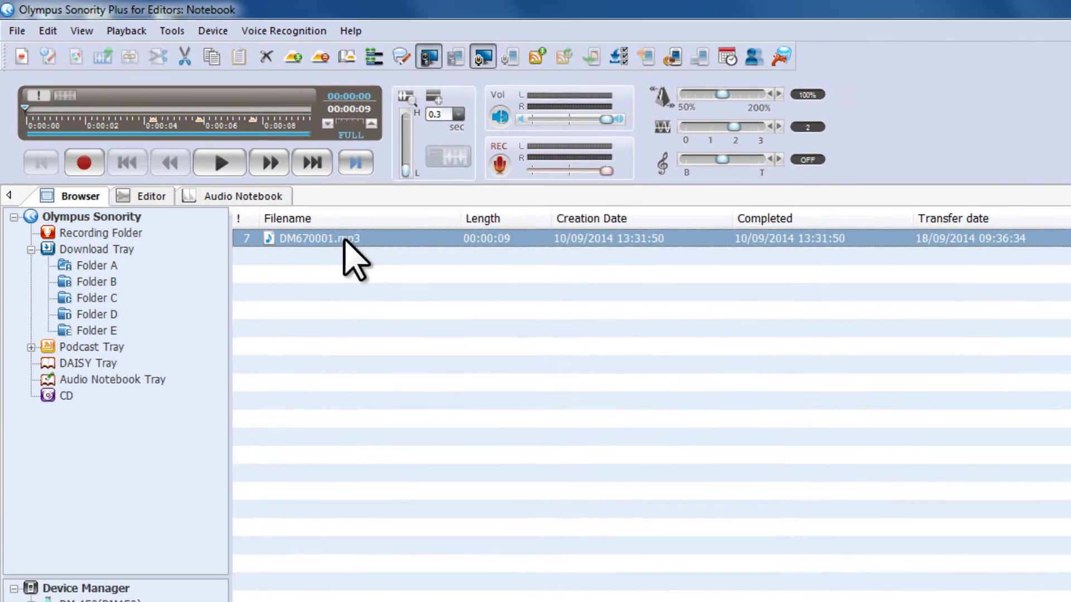
left_click_drag(265, 184, 200, 185)
left_click_drag(273, 253, 102, 282)
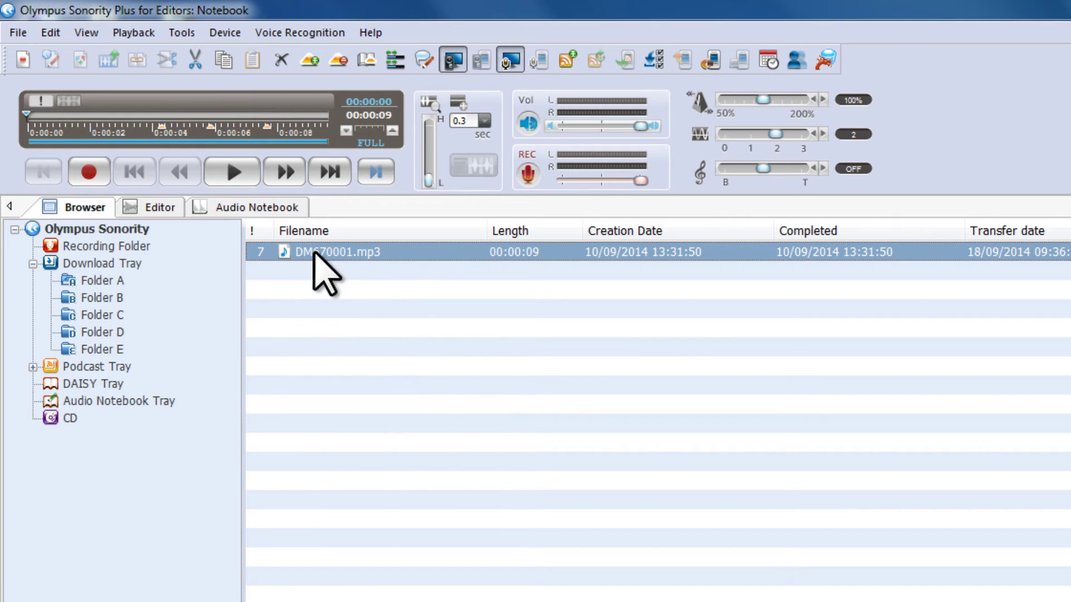
left_click(68, 282)
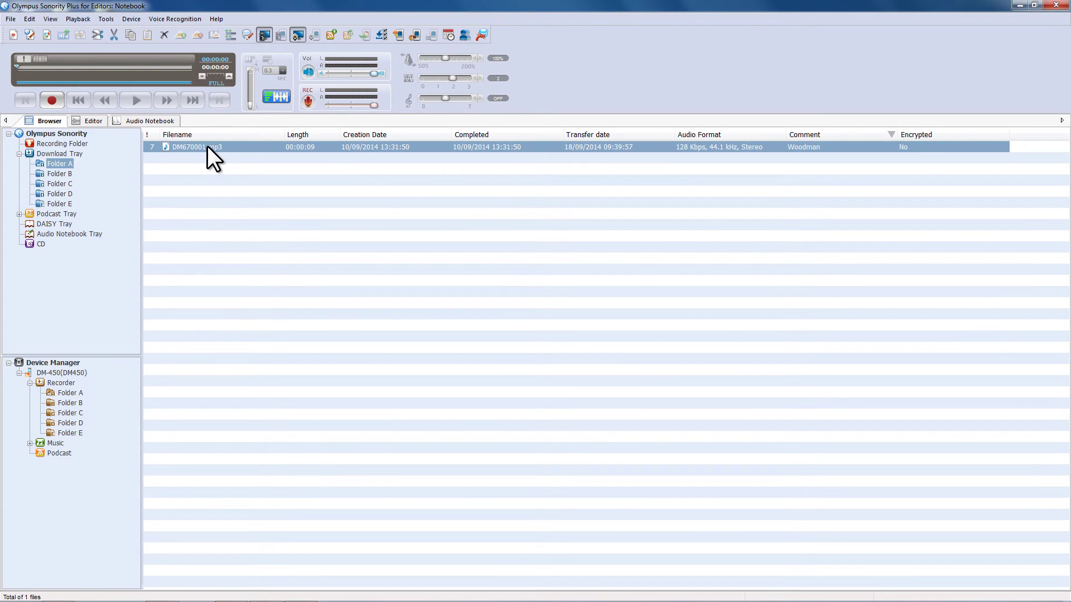
left_click(47, 392)
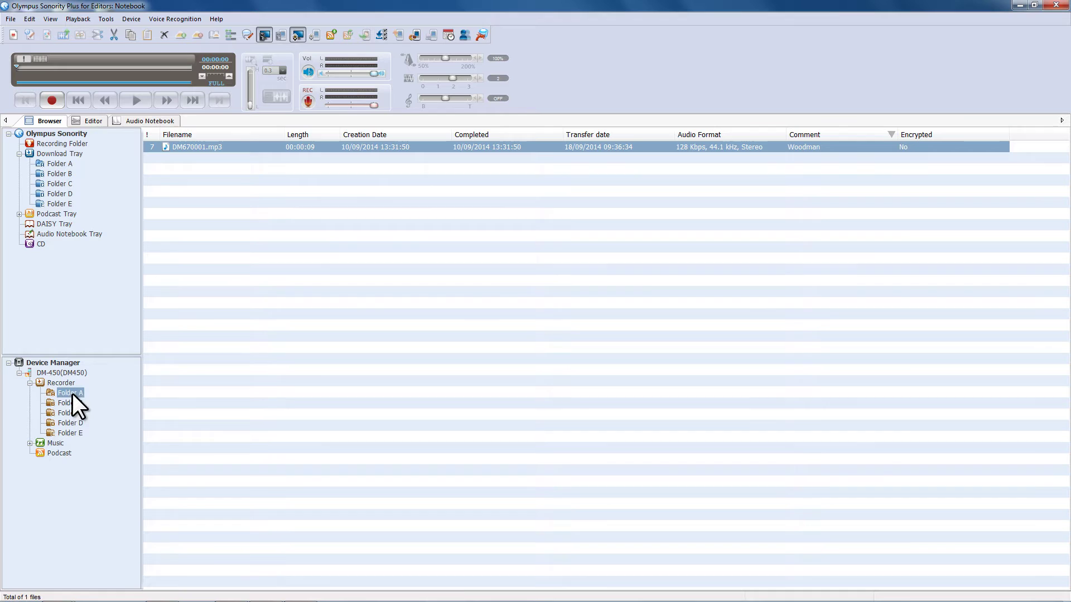
Delete DM670001.mp3 from the recorder's Folder A and view the remaining copy in Download Tray Folder A
right_click(196, 147)
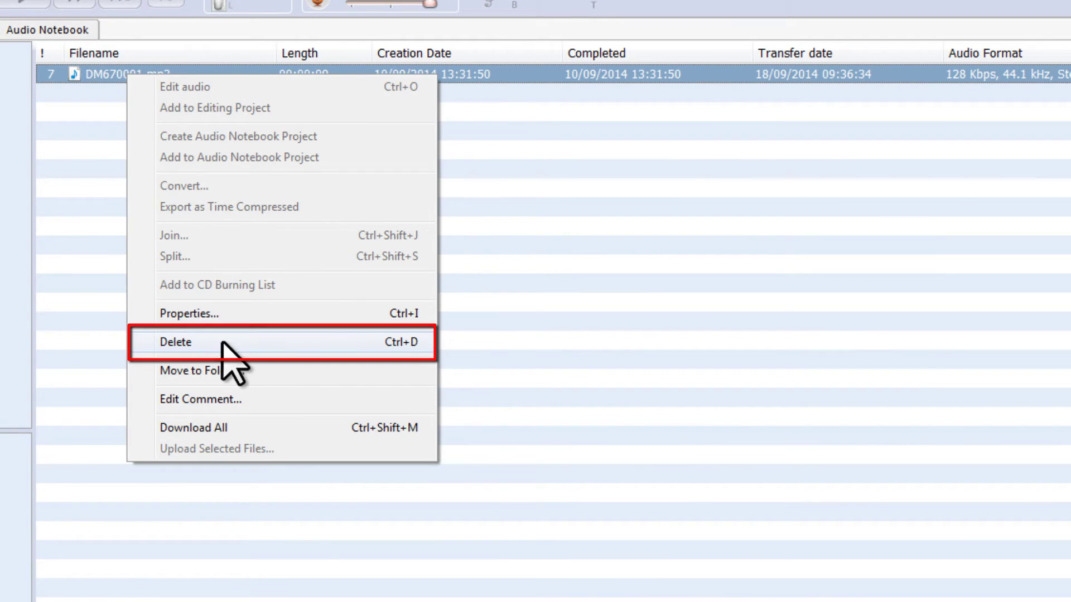
left_click(234, 330)
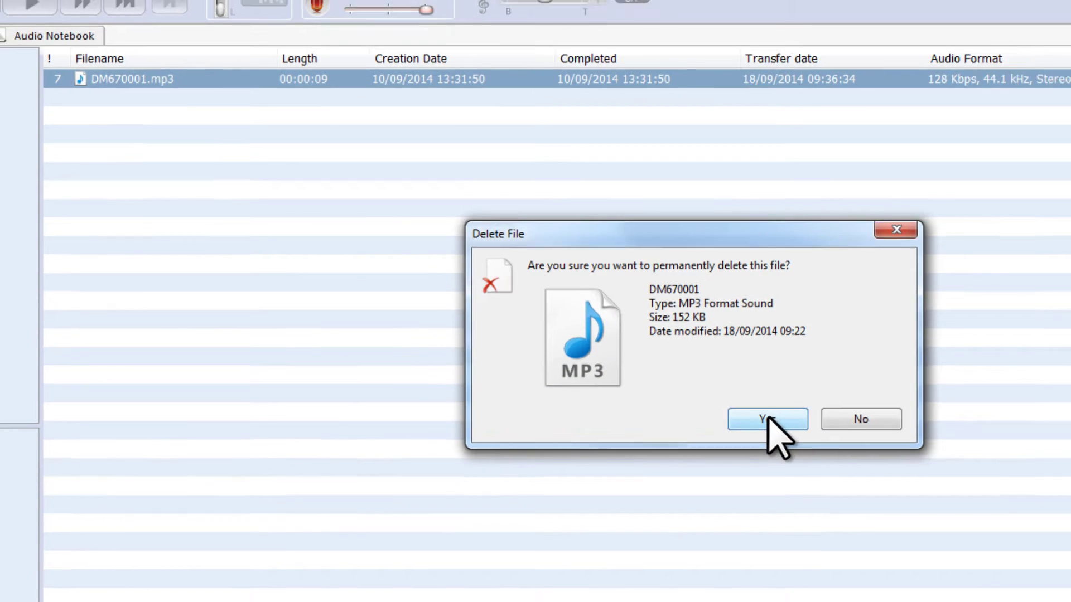
left_click(767, 419)
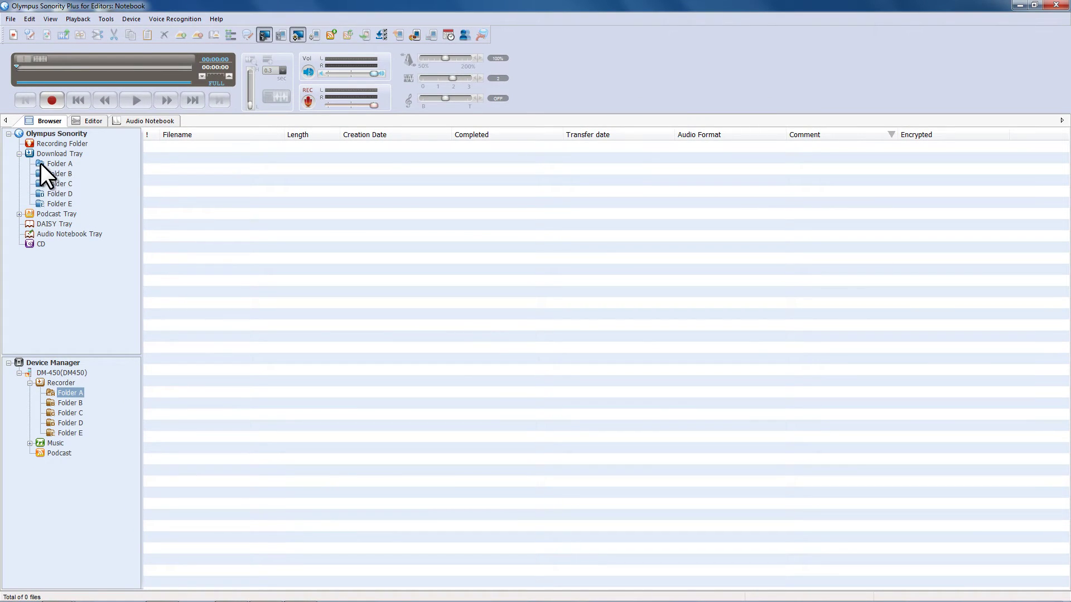
left_click(40, 163)
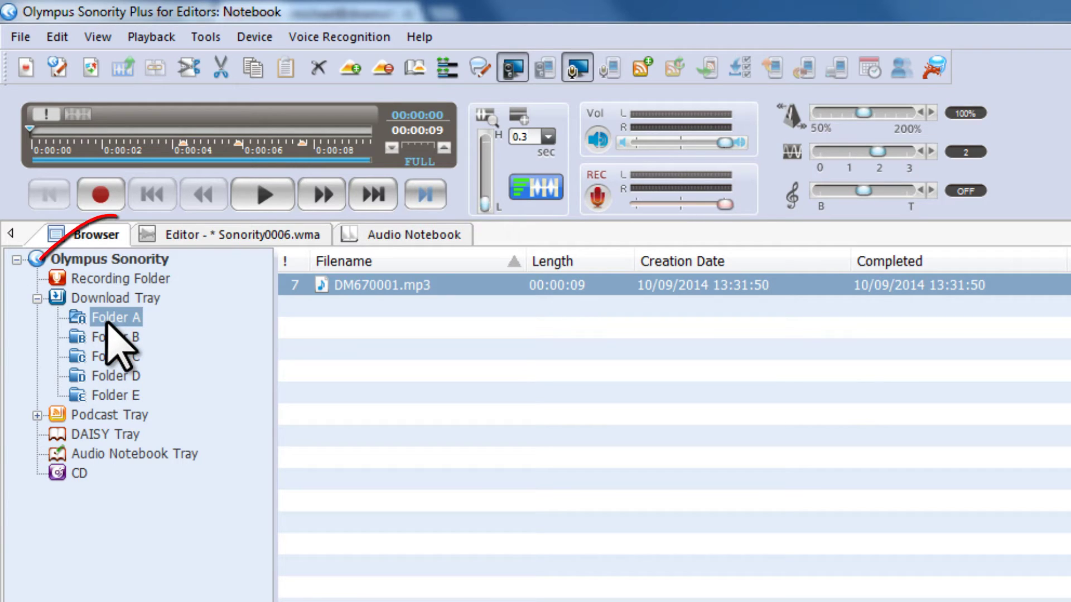
Create a 'year one' subfolder inside Download Tray Folder A
left_click(104, 319)
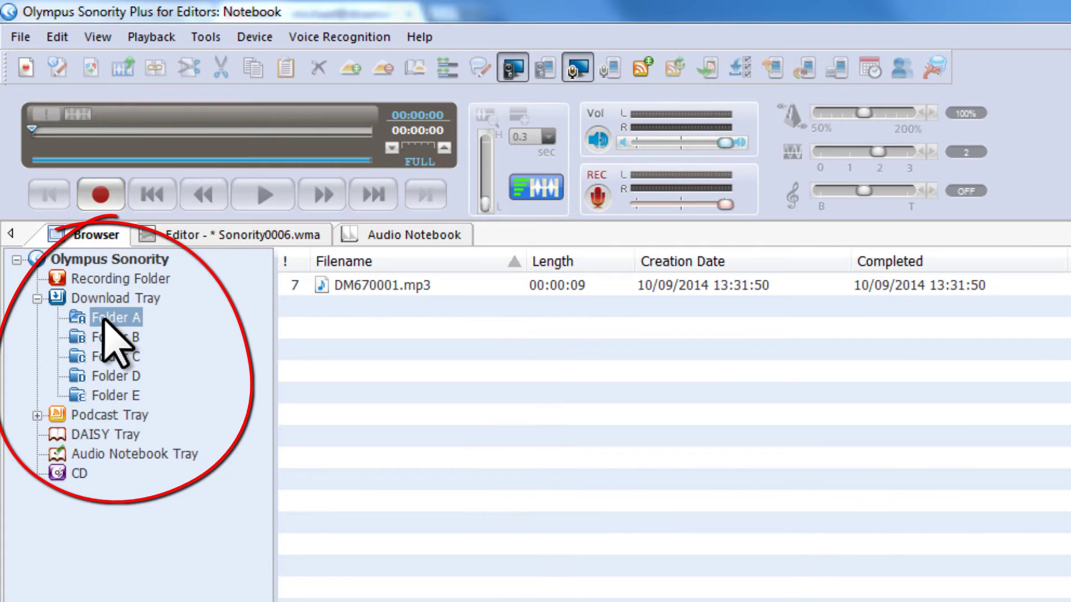
right_click(105, 321)
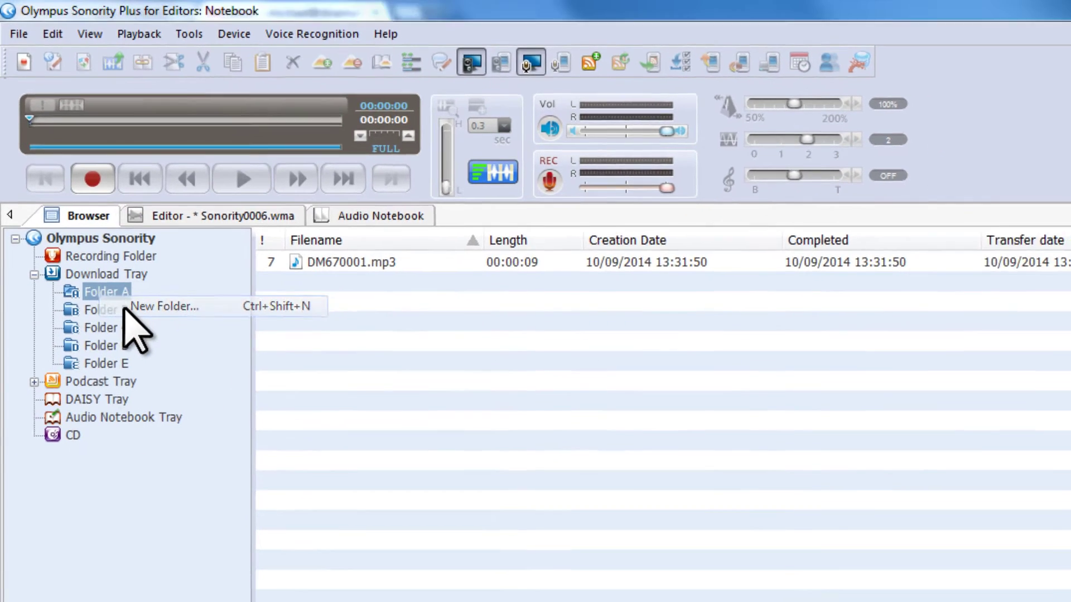
left_click(126, 333)
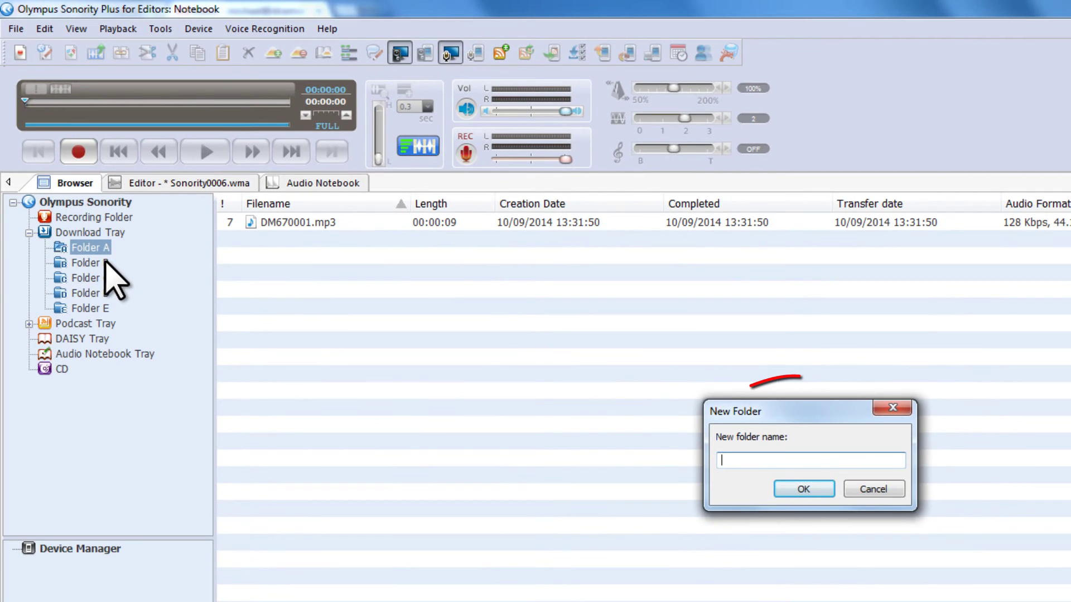
type("yea")
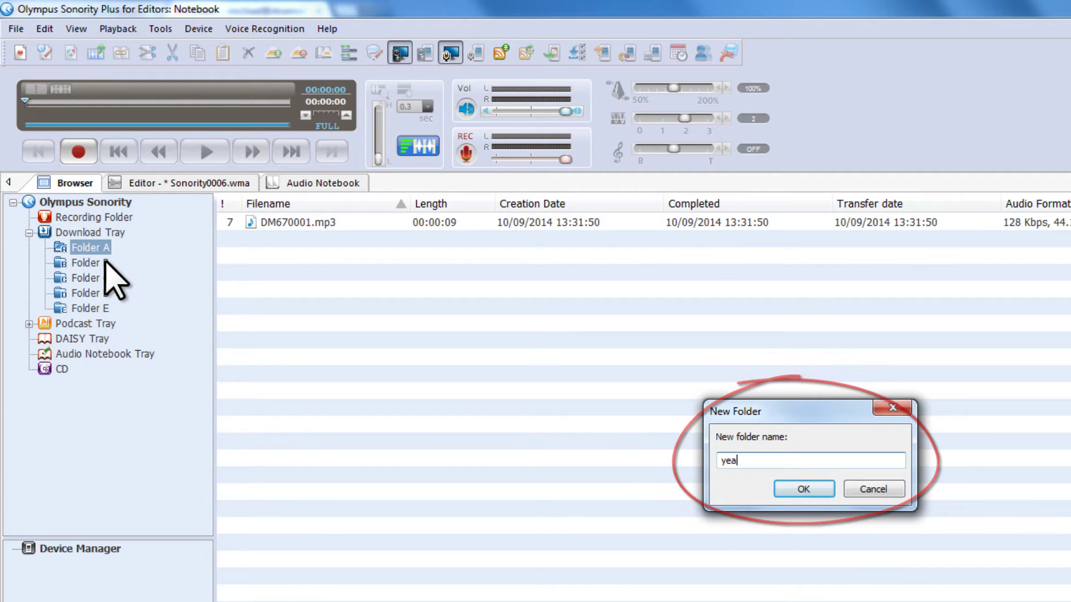
type("r one")
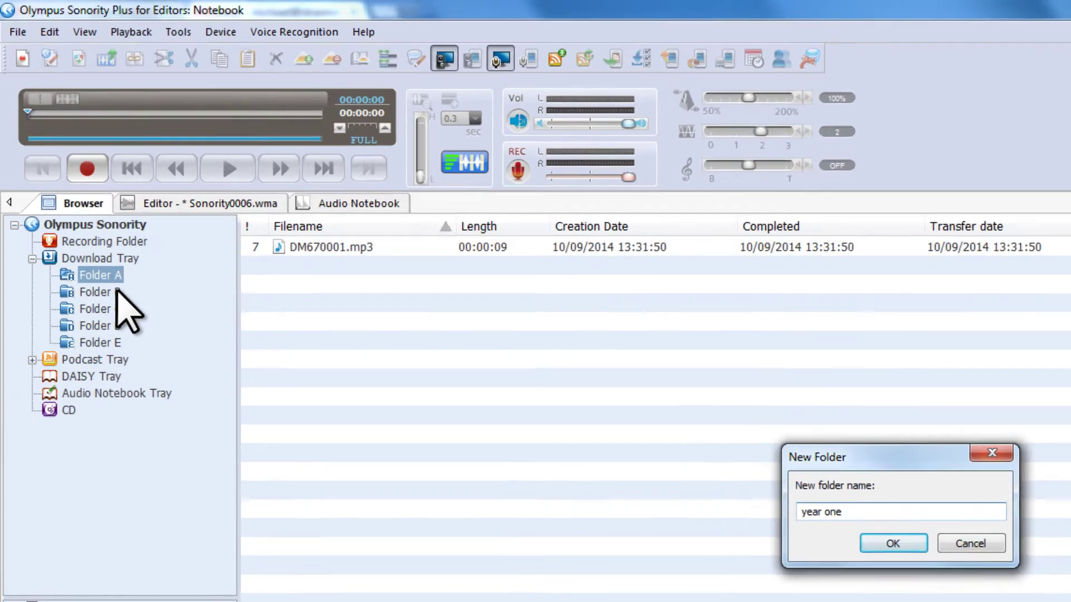
key("Return")
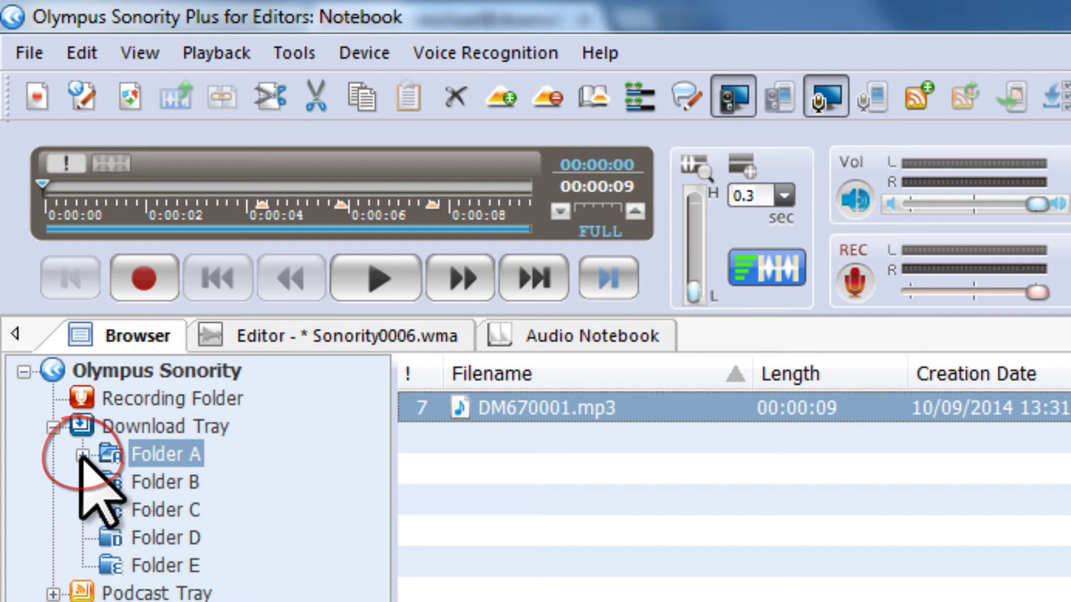
left_click(82, 454)
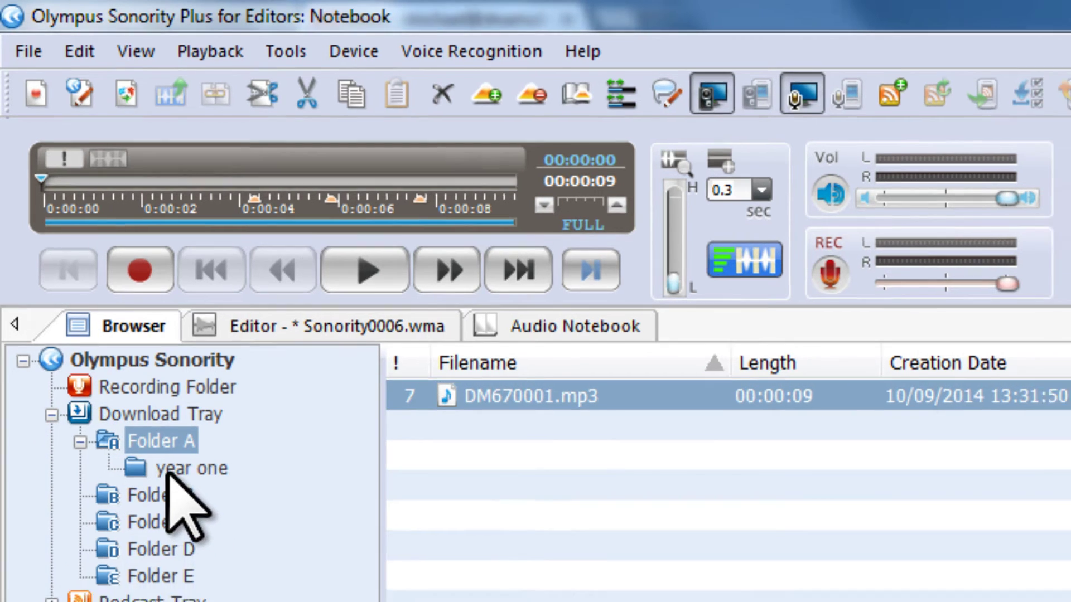
left_click(184, 482)
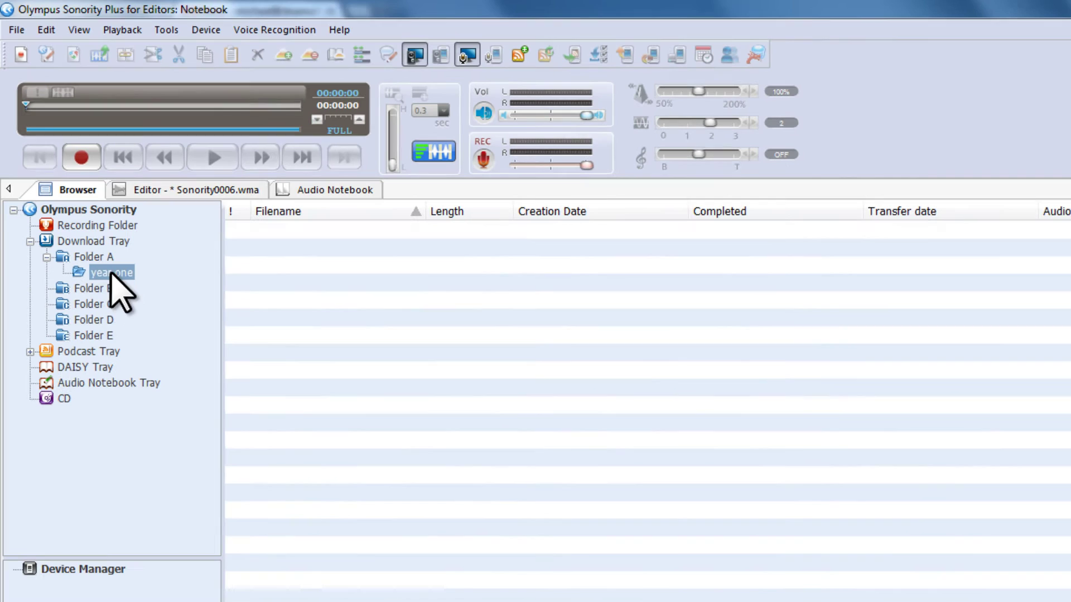
Create a 'semester one' folder inside 'year one' and open it
right_click(150, 361)
left_click(238, 376)
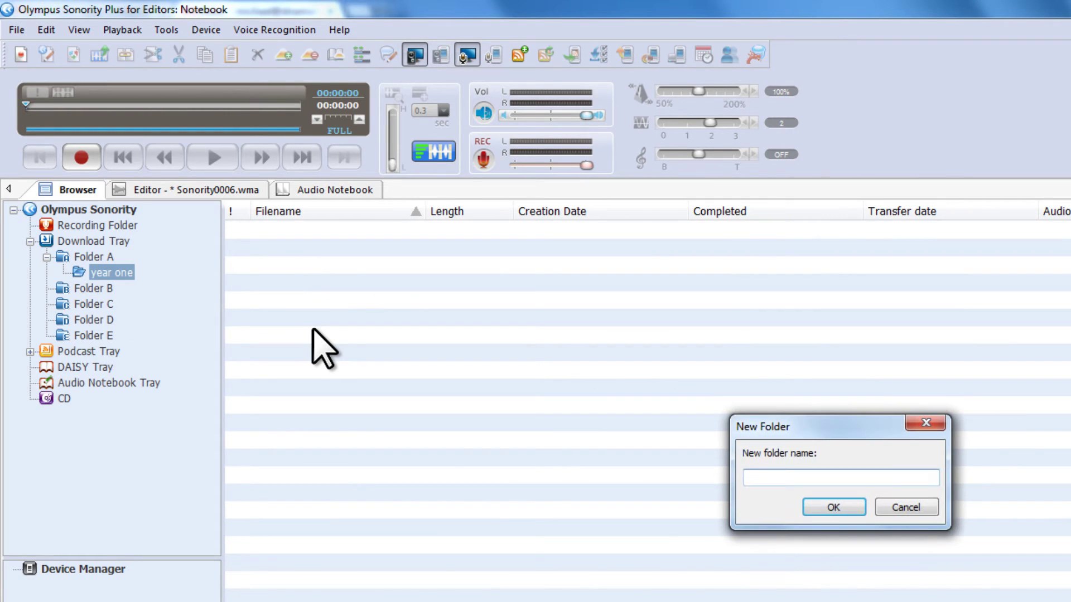
type("se")
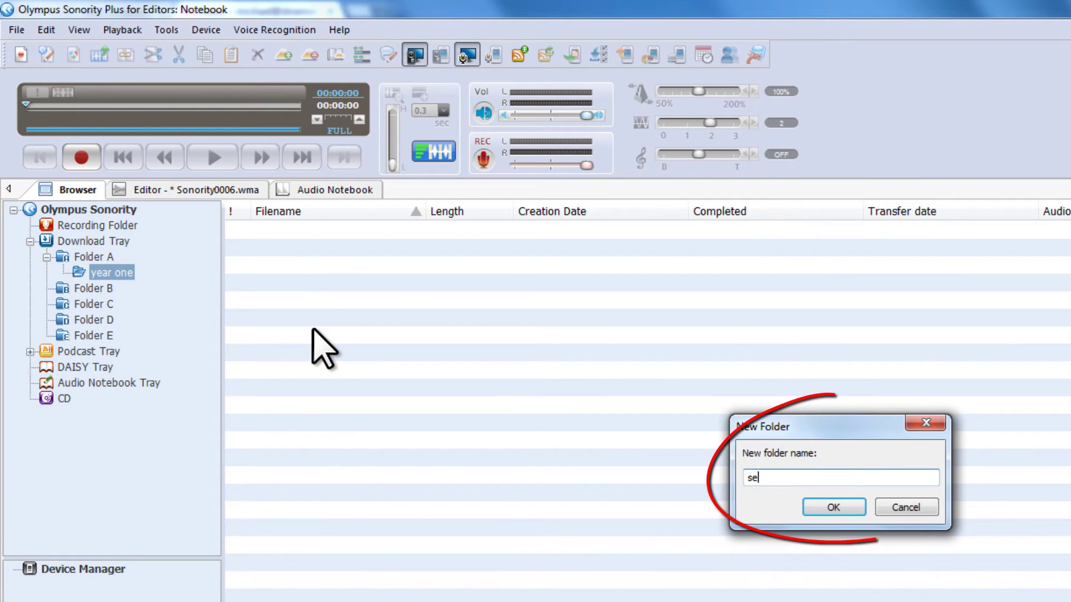
type("mester one")
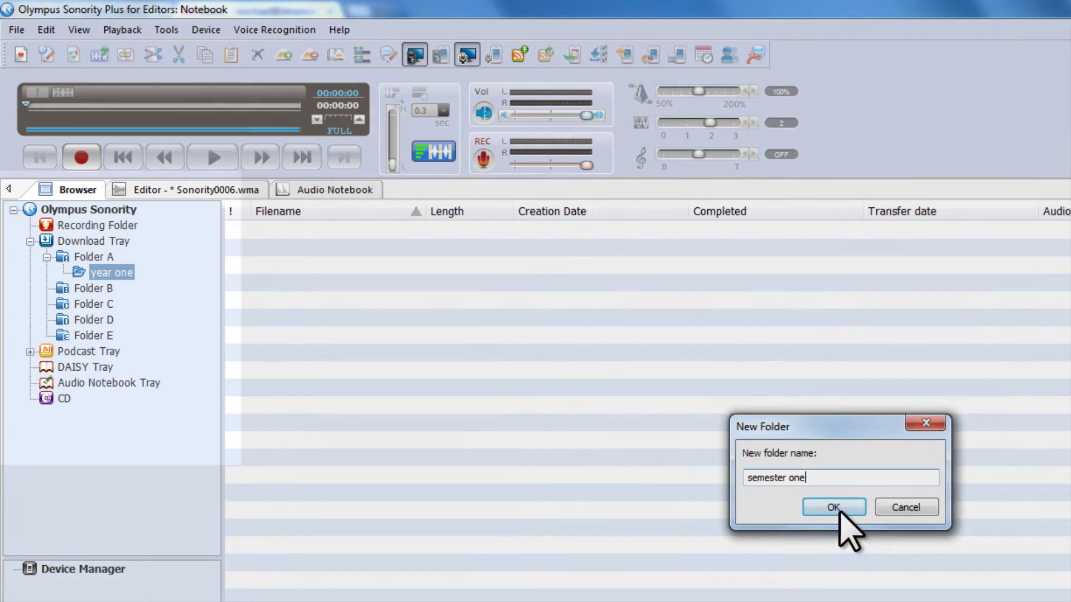
left_click(833, 507)
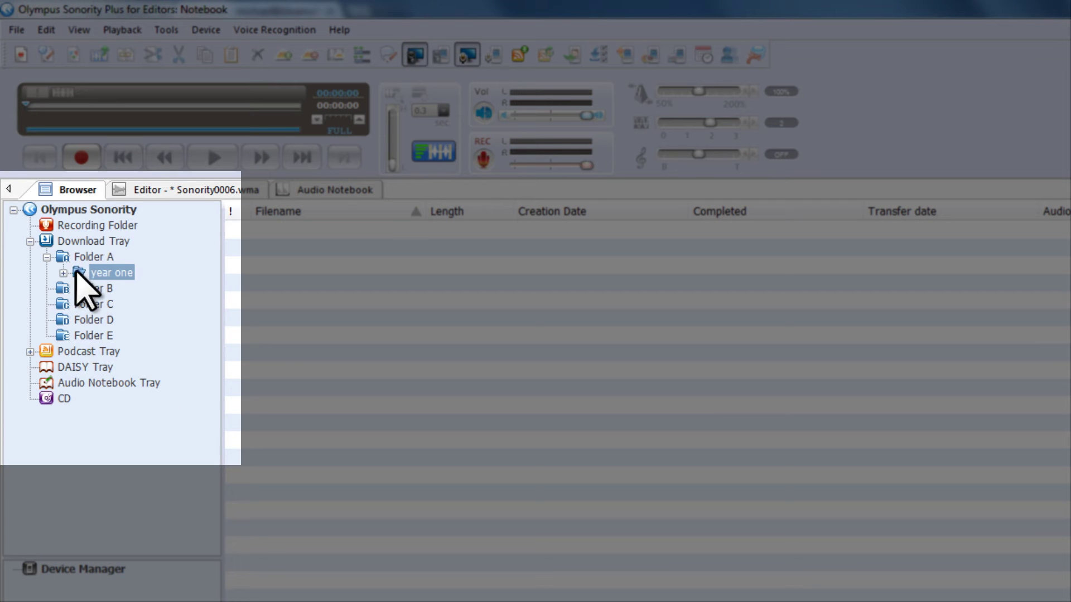
left_click(63, 273)
left_click(136, 289)
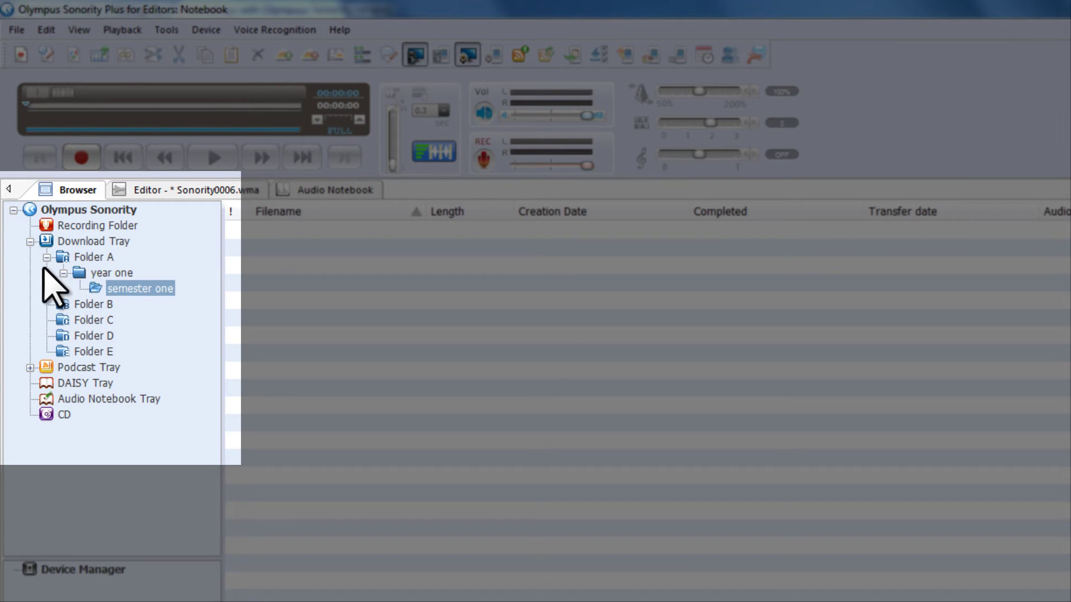
Drag DM670001.mp3 from Folder A into the 'semester one' folder and confirm it arrived
left_click(84, 257)
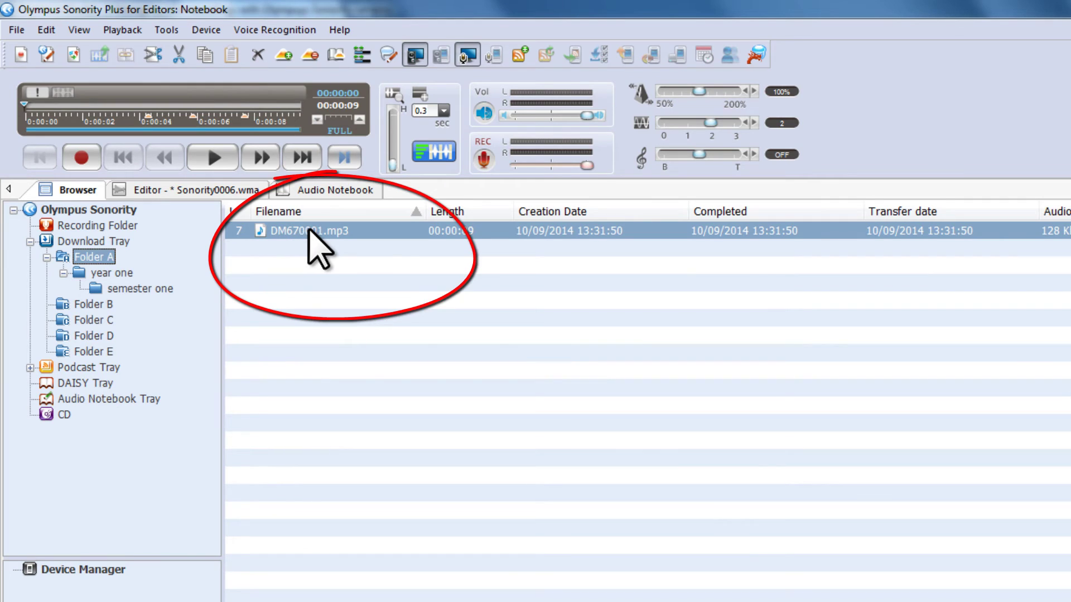
left_click_drag(308, 231, 159, 289)
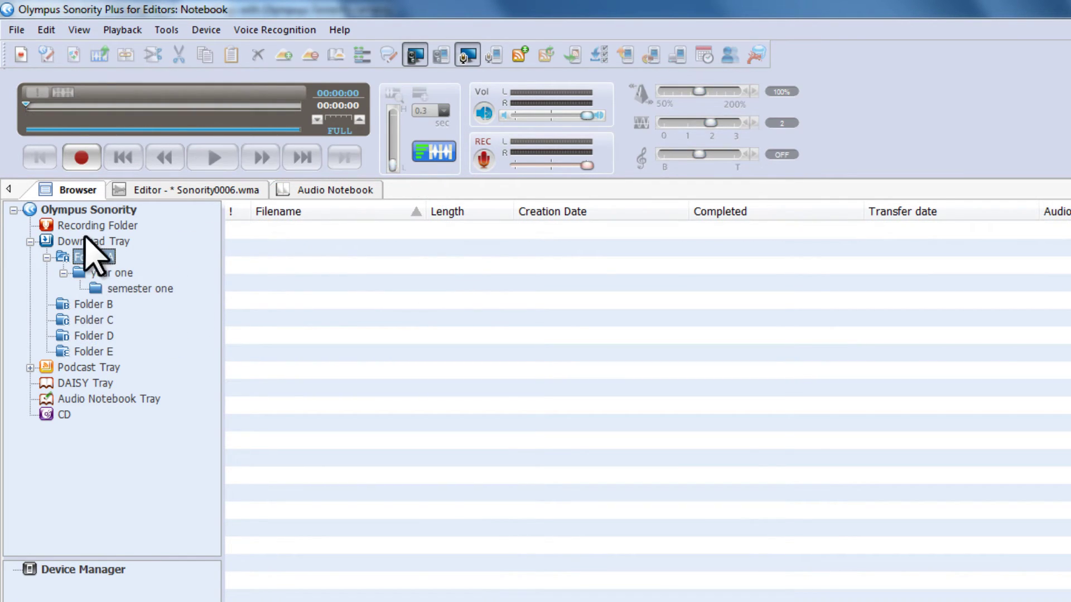
left_click(124, 289)
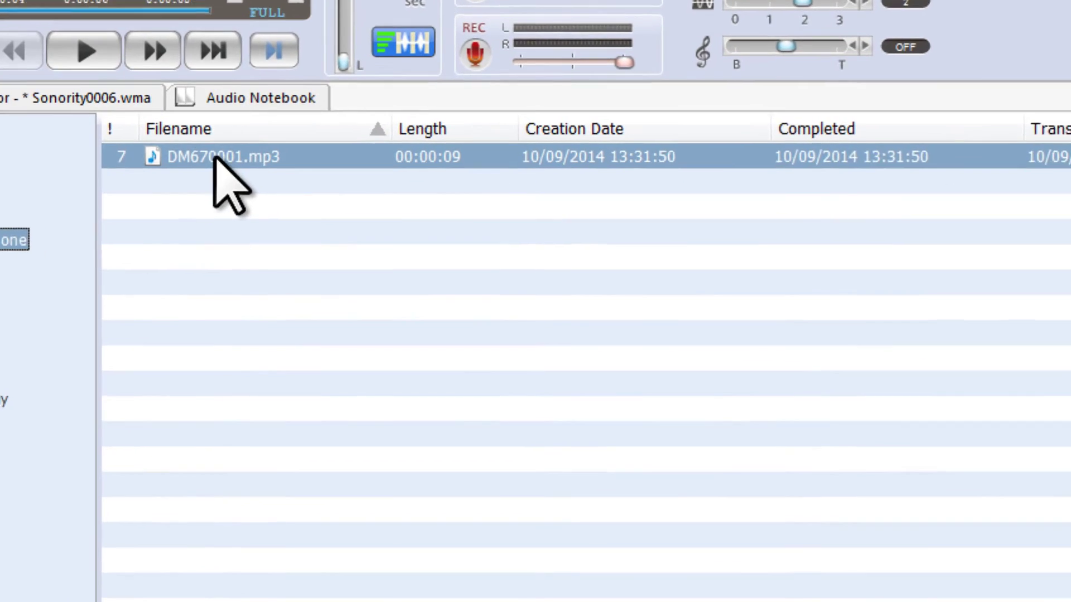
Rename DM670001.mp3 to 'using my recorder' through its Properties dialog
right_click(213, 161)
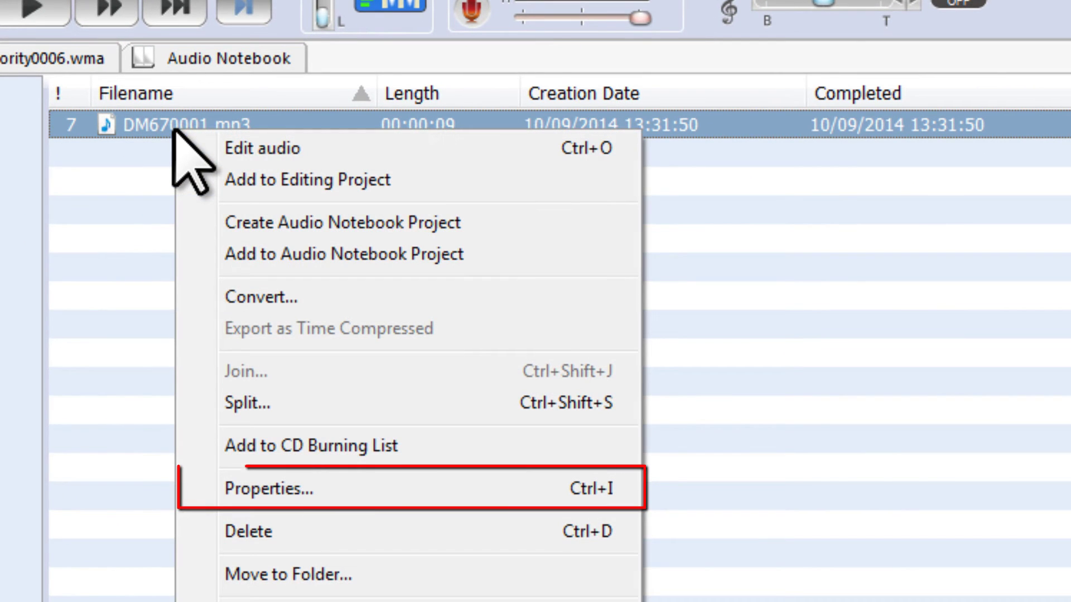
left_click(270, 489)
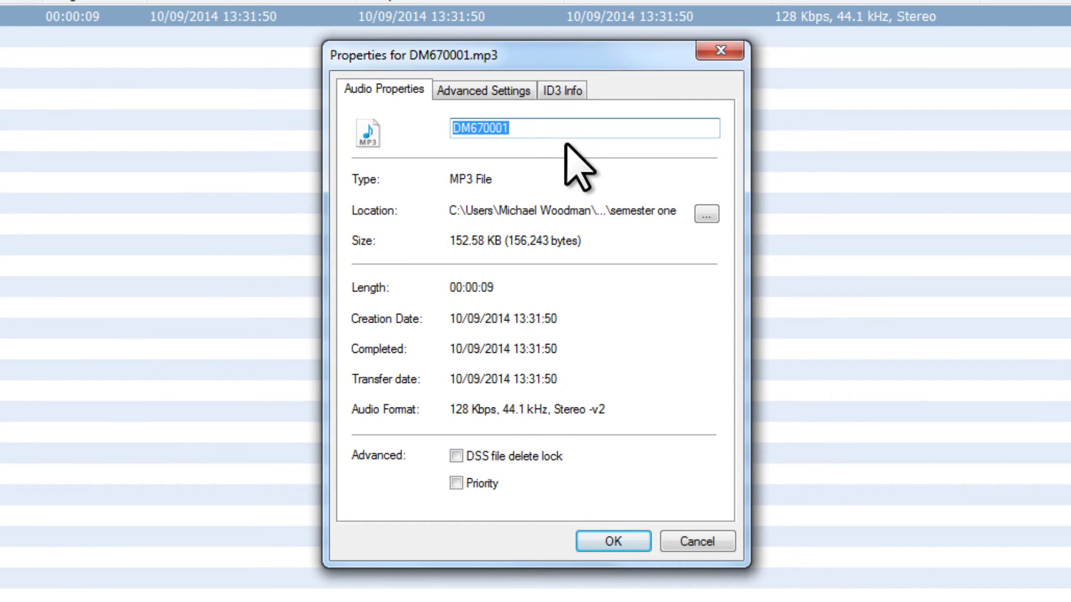
type("usin")
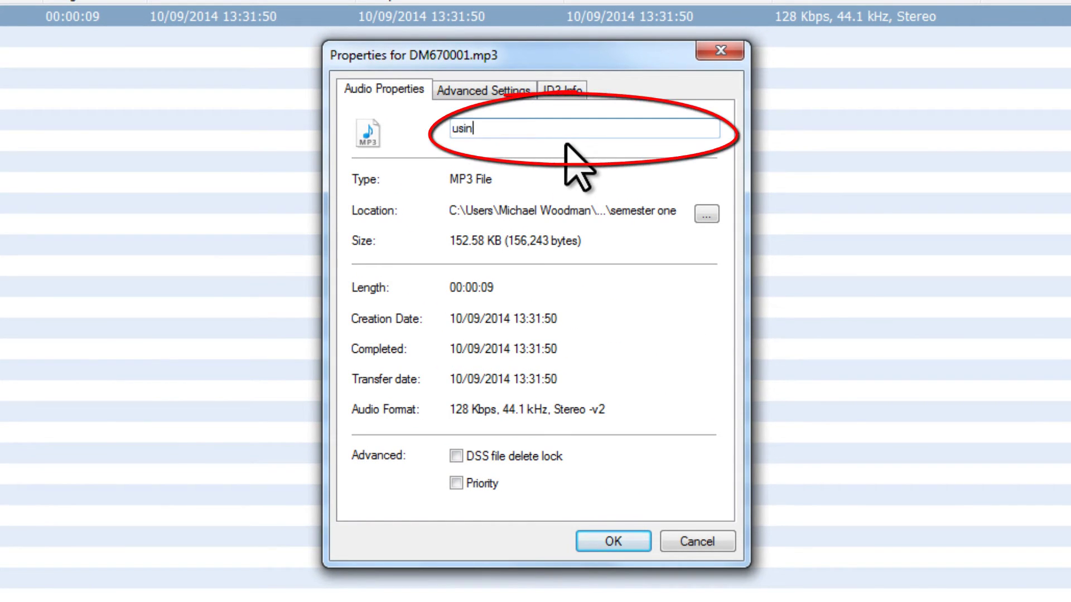
type("g my recorder")
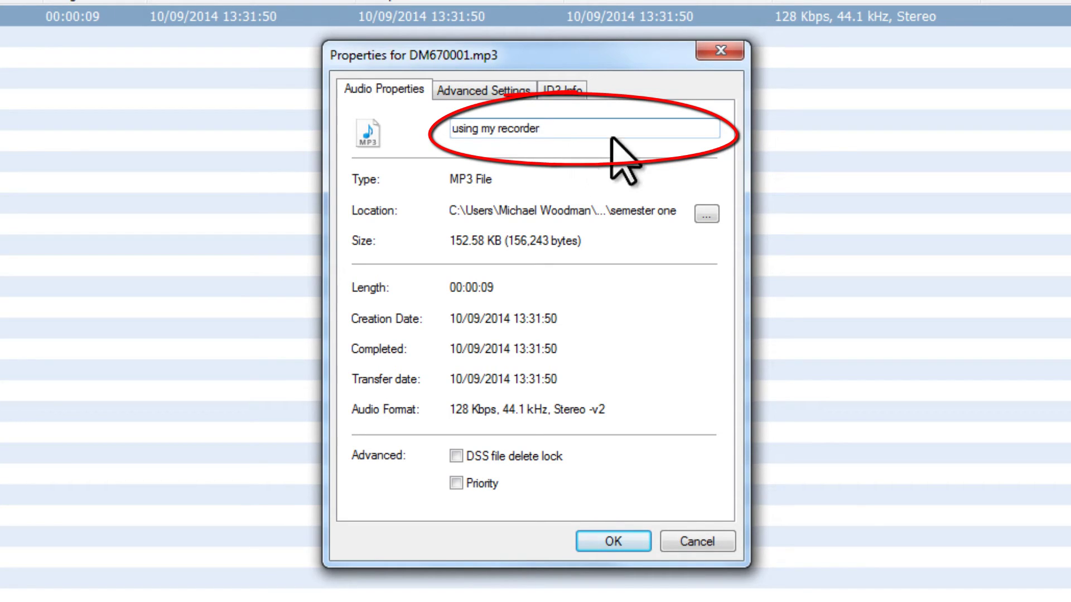
left_click_drag(560, 129, 406, 131)
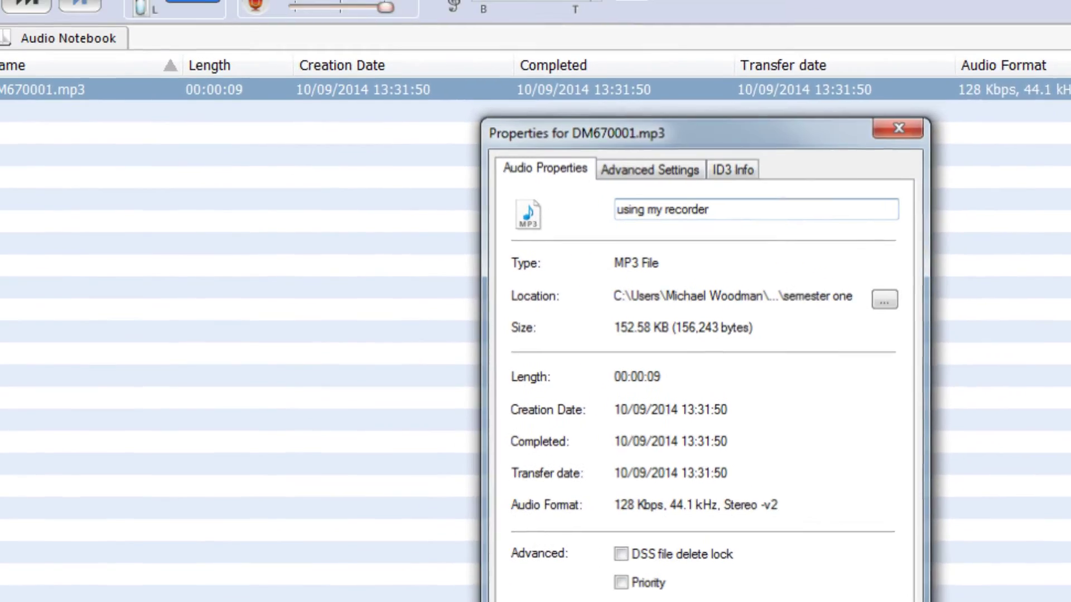
left_click(613, 542)
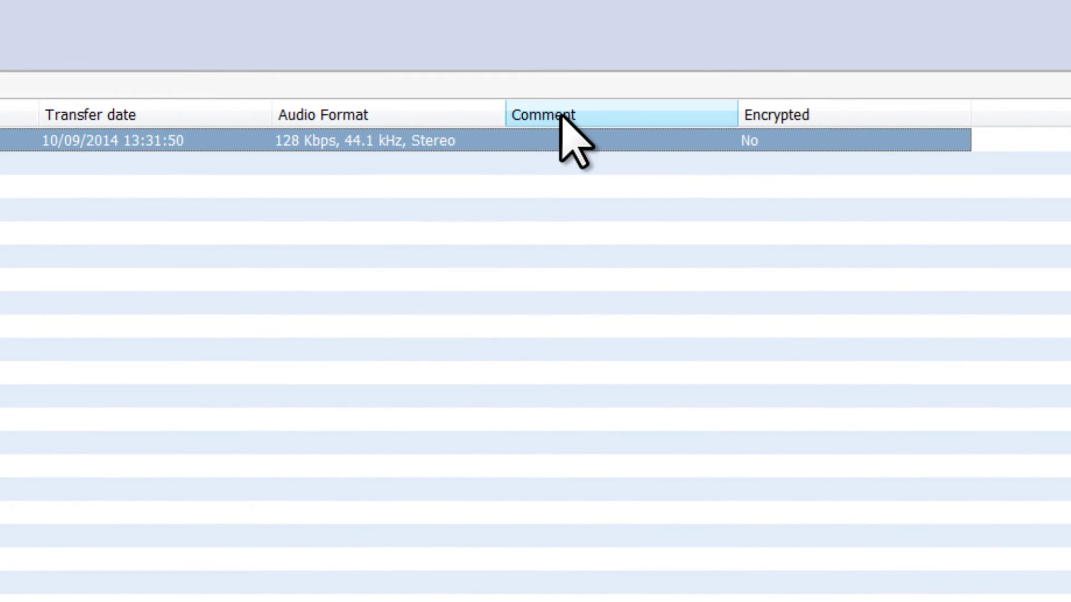
Enter the lecturer's surname as the comment on 'using my recorder.mp3'
left_click(561, 115)
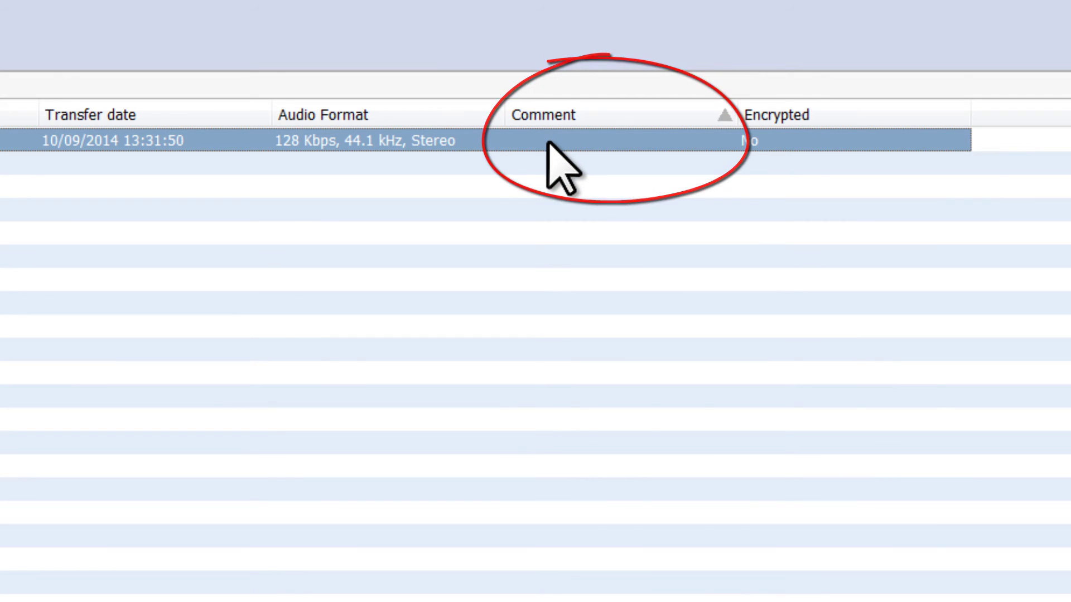
right_click(548, 142)
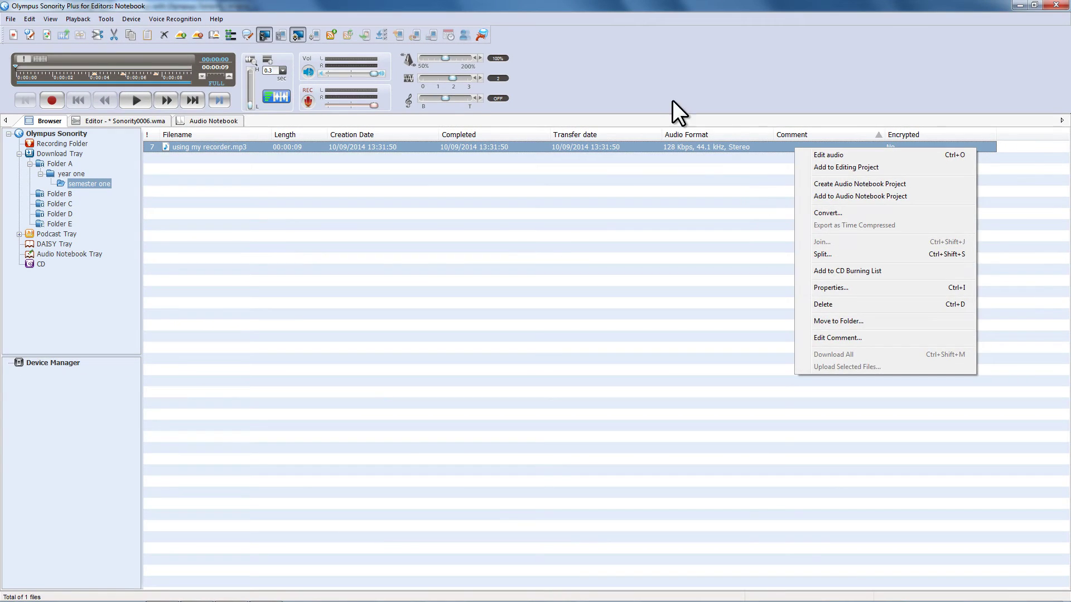
left_click(513, 86)
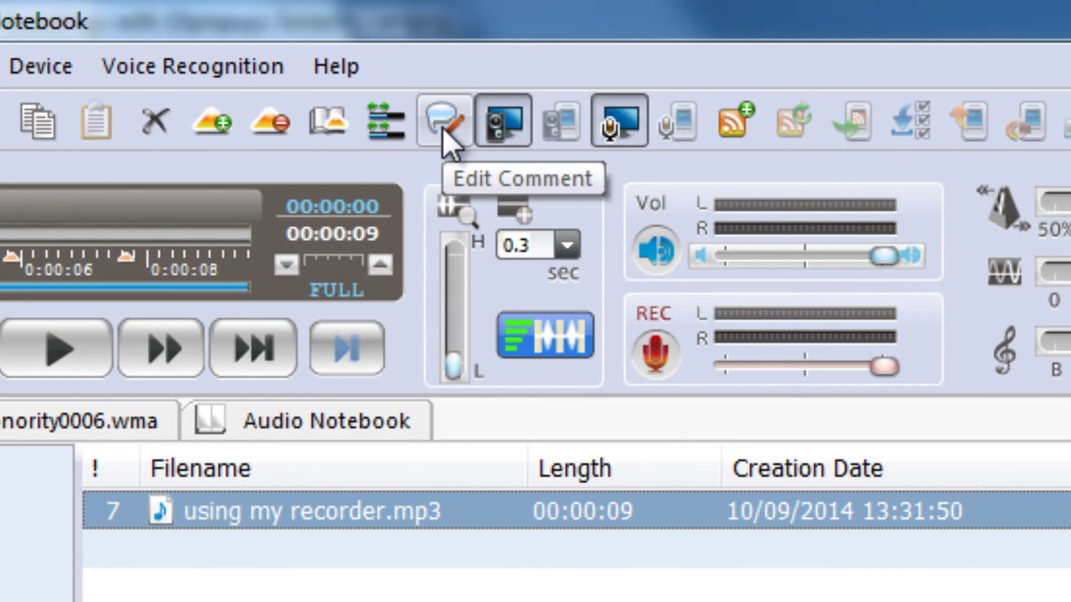
left_click(447, 140)
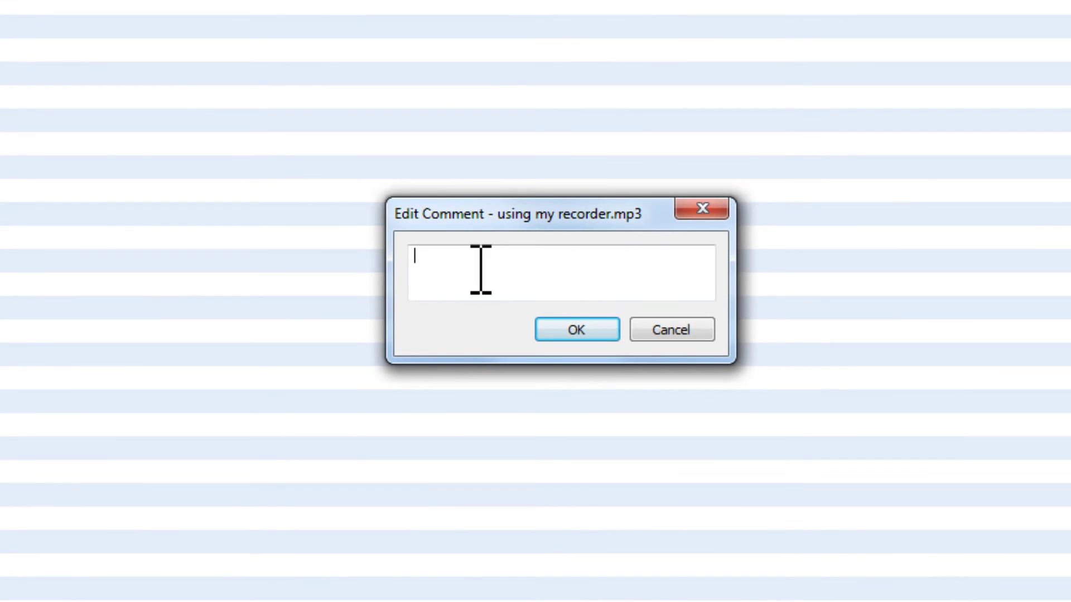
type("Woodman")
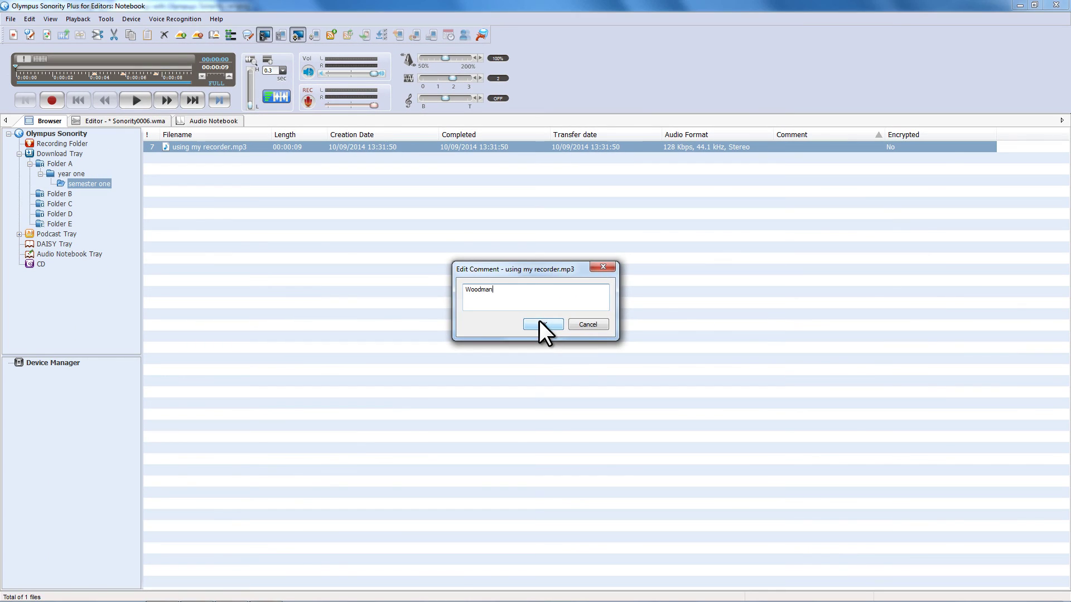
left_click(567, 329)
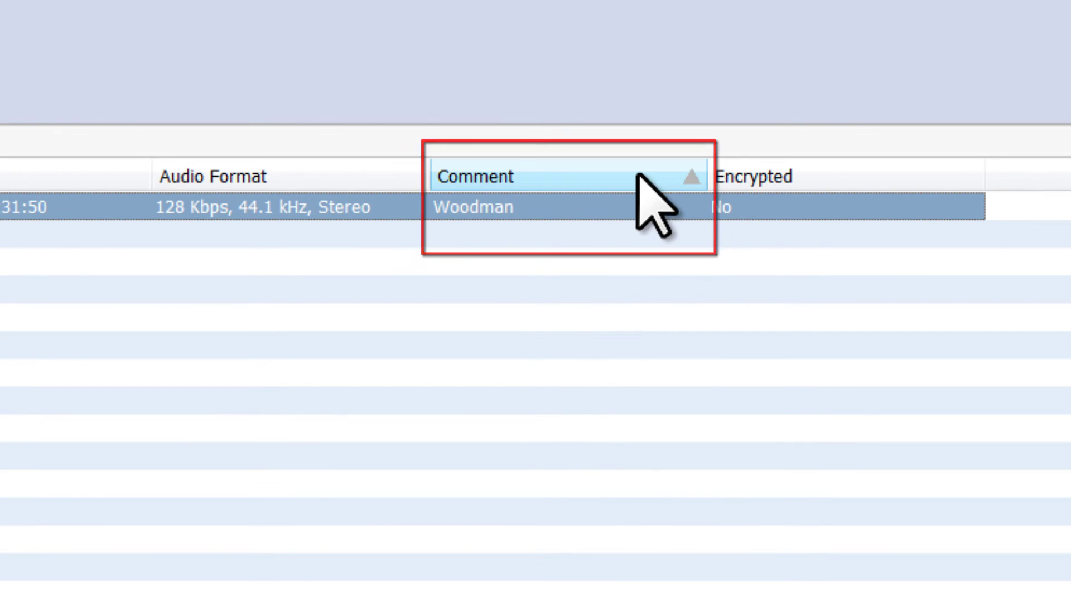
left_click(672, 185)
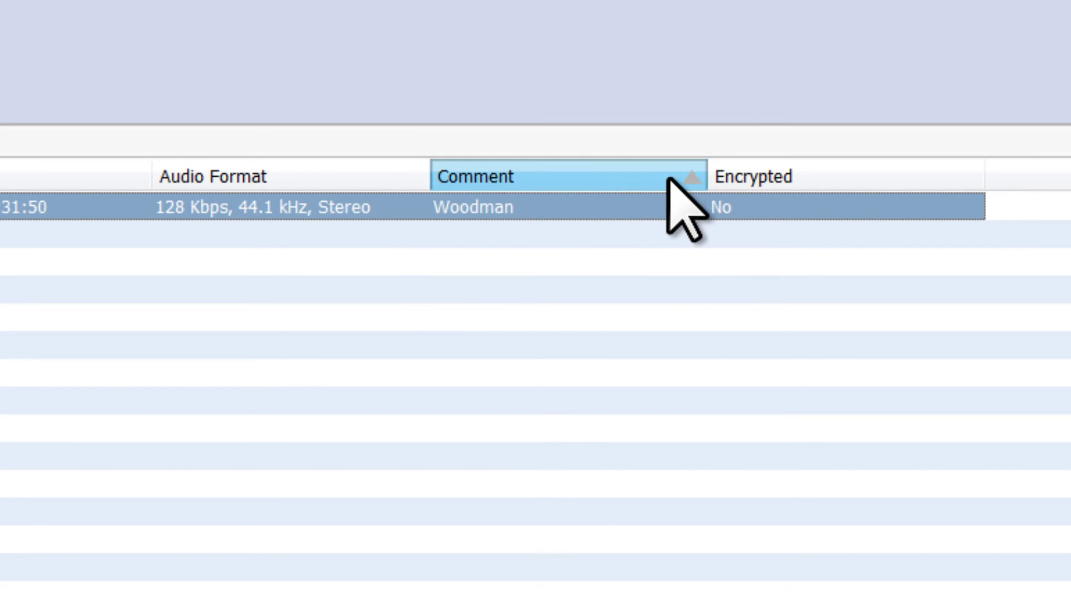
left_click(627, 176)
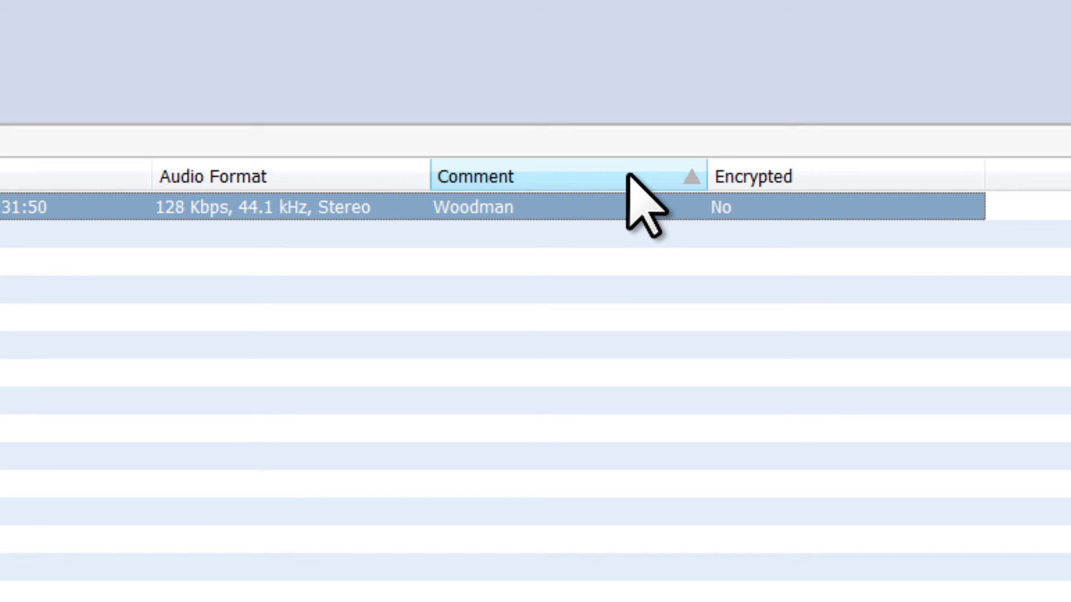